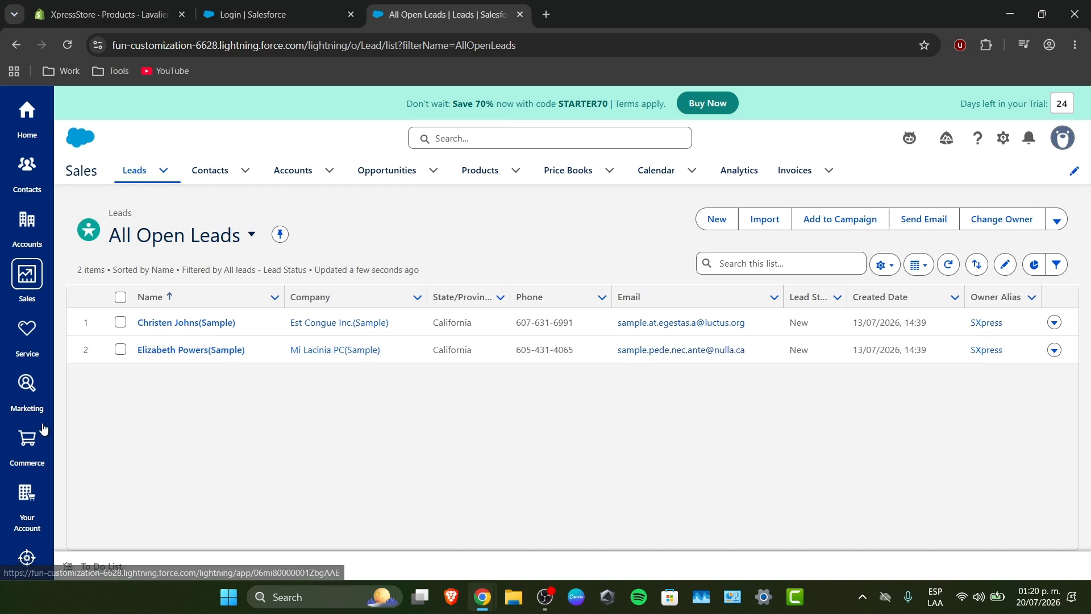
- Search for "report", open the Commerce Sales Report from the report results and dismiss the introductory tour
{"action": "left_click", "coordinate": [163, 170]}
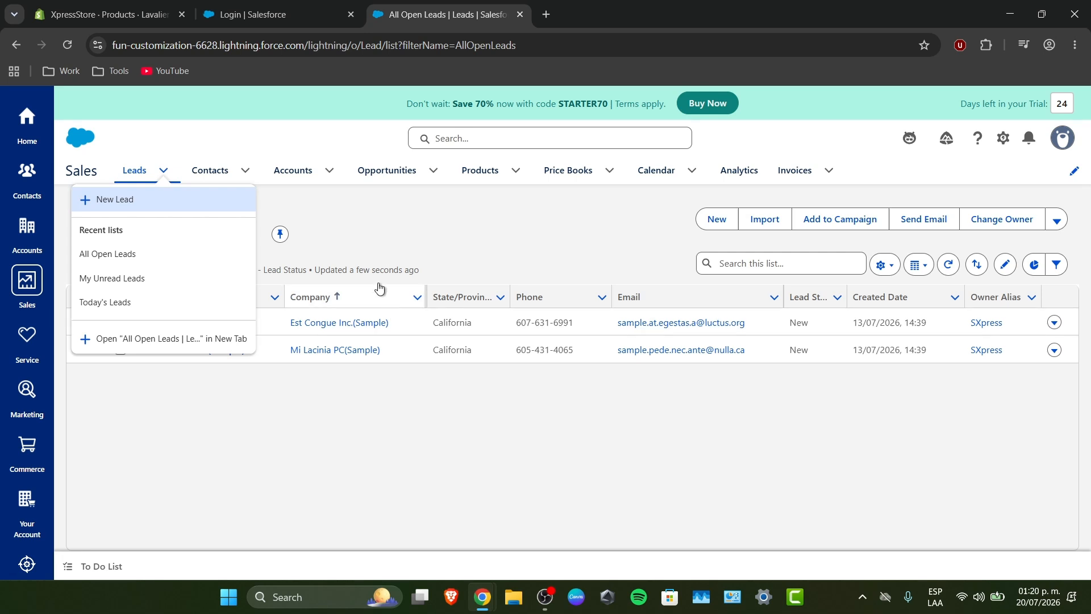
{"action": "left_click", "coordinate": [448, 142]}
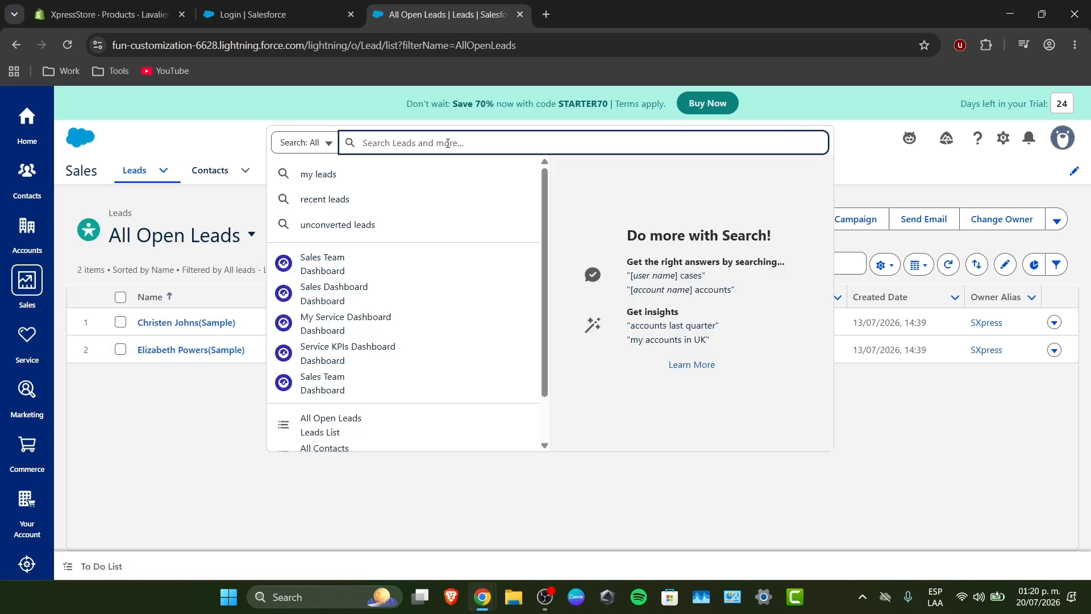
{"action": "type", "text": "report"}
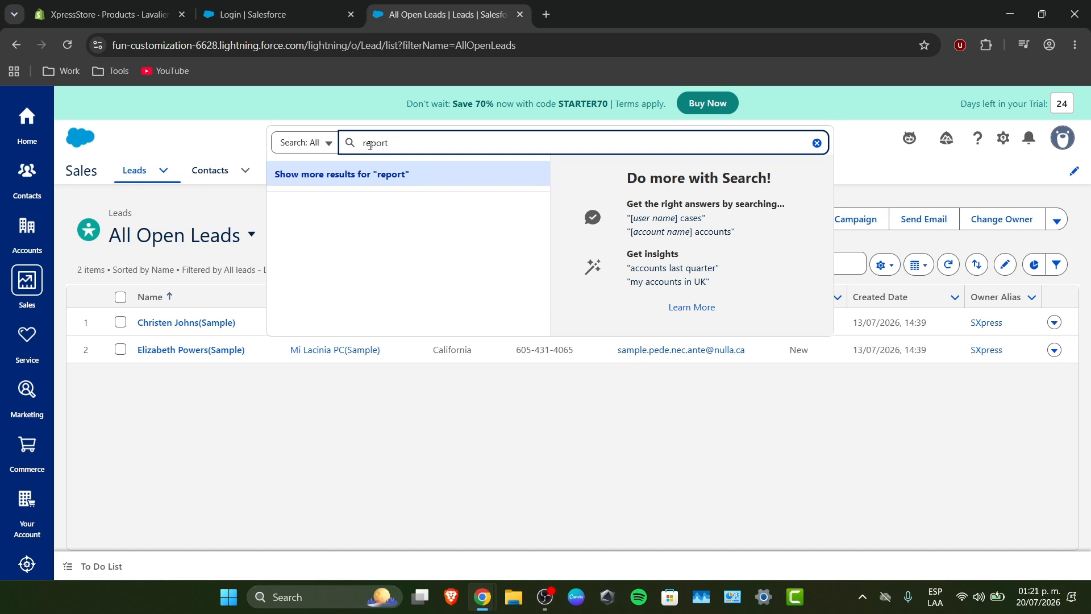
{"action": "left_click", "coordinate": [377, 173]}
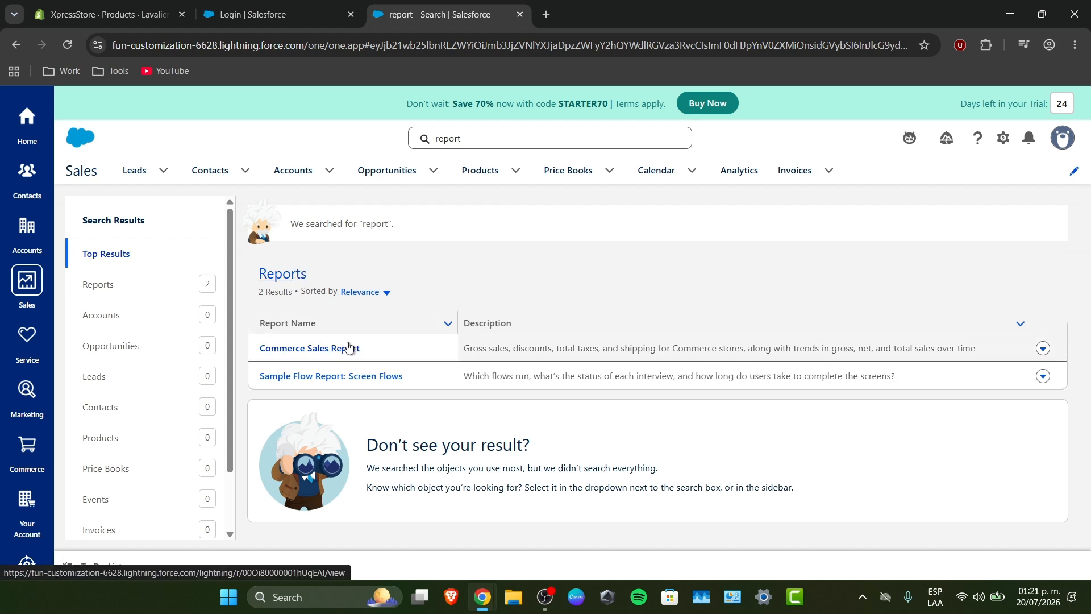
{"action": "left_click", "coordinate": [296, 274]}
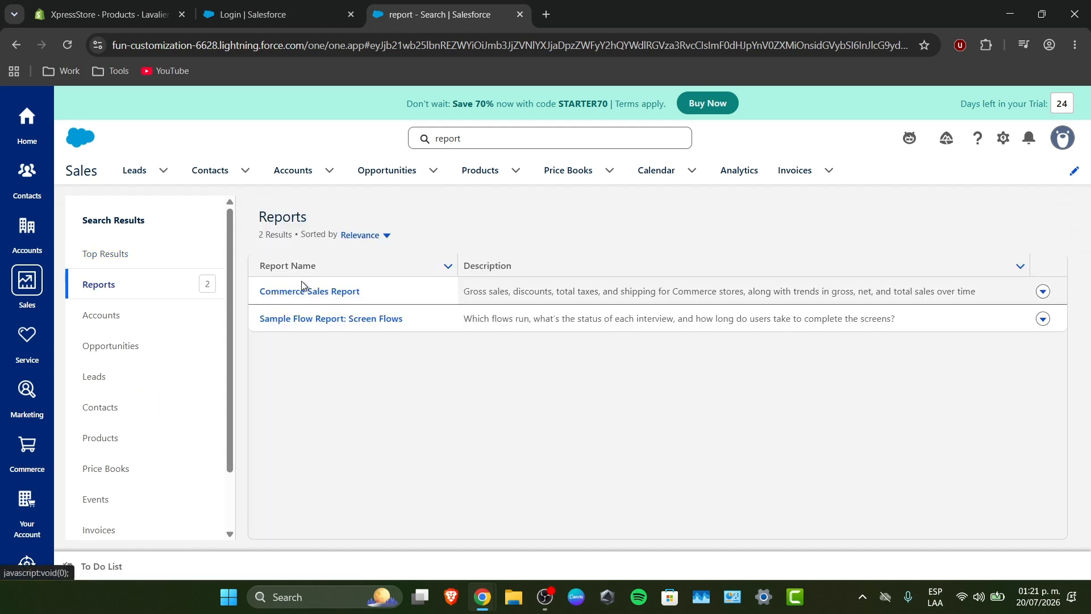
{"action": "left_click", "coordinate": [325, 292]}
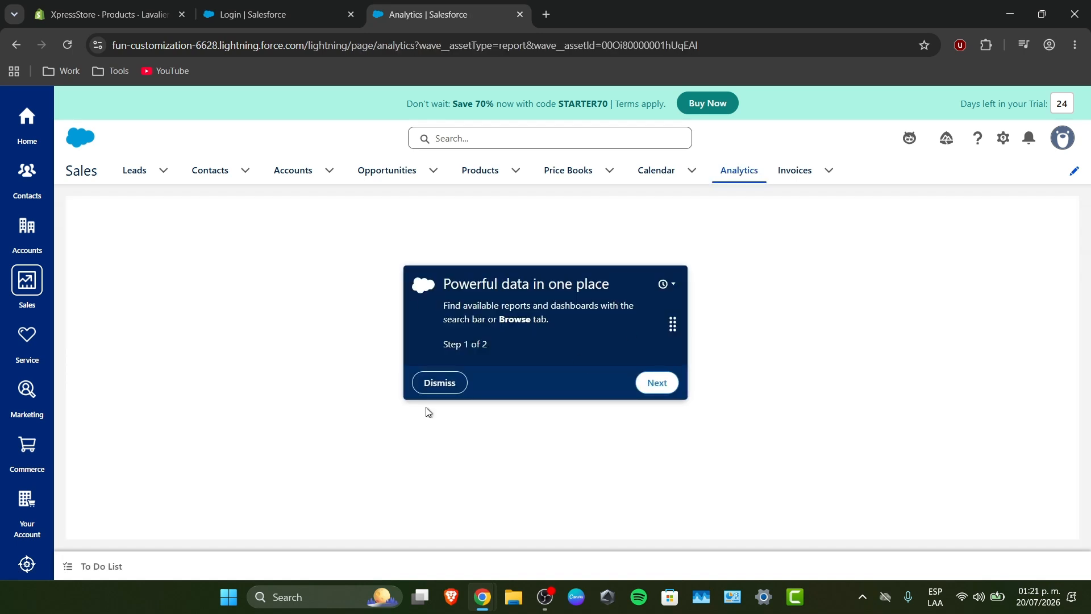
{"action": "left_click", "coordinate": [441, 384]}
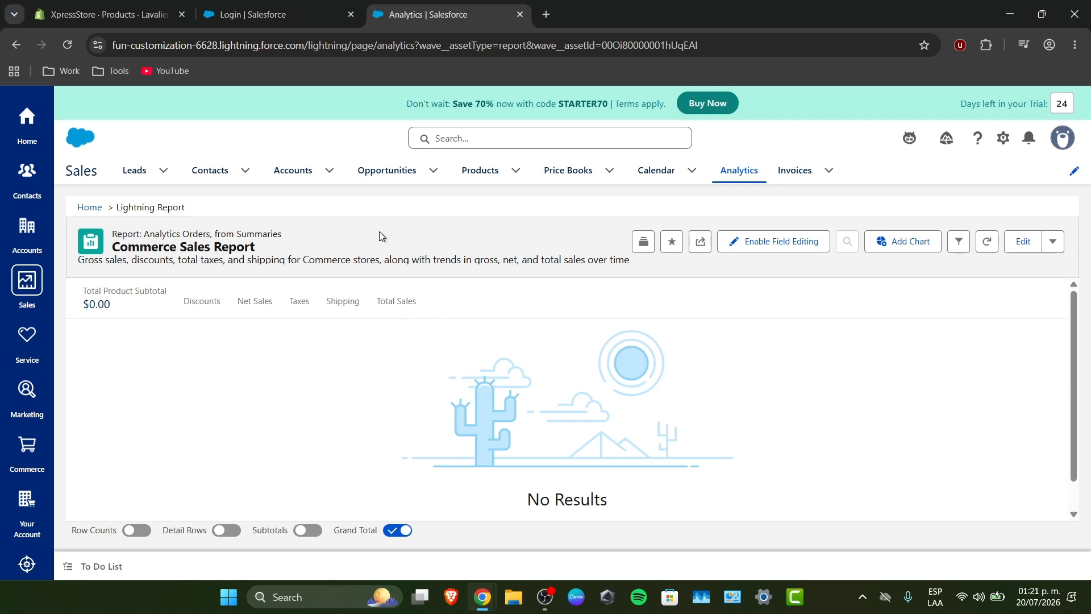
- Return to the Analytics home and create a new report with the Opportunities report type
{"action": "left_click", "coordinate": [97, 207]}
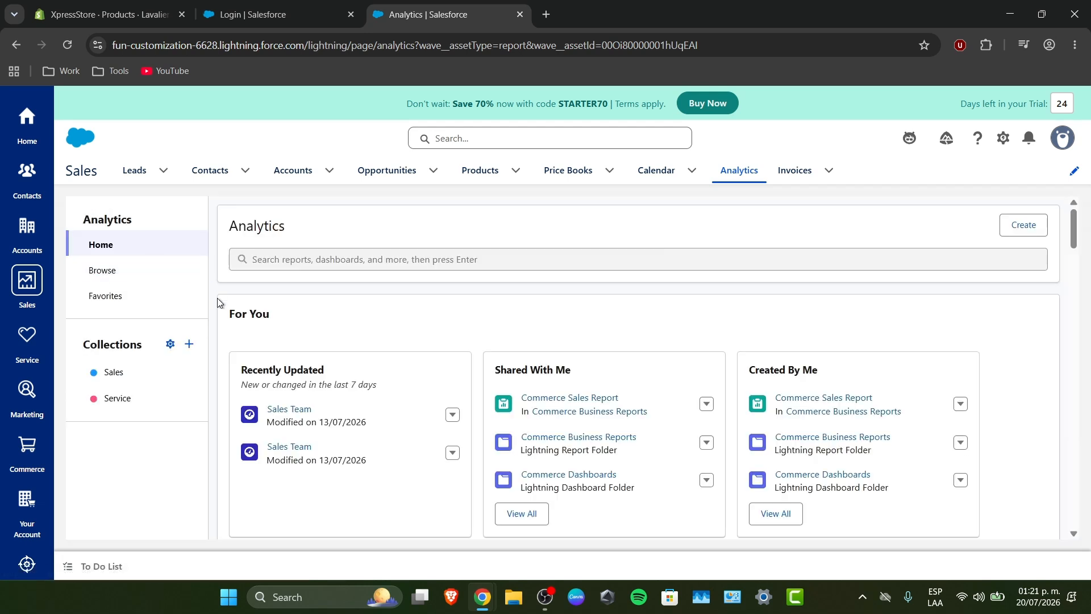
{"action": "left_click", "coordinate": [190, 346]}
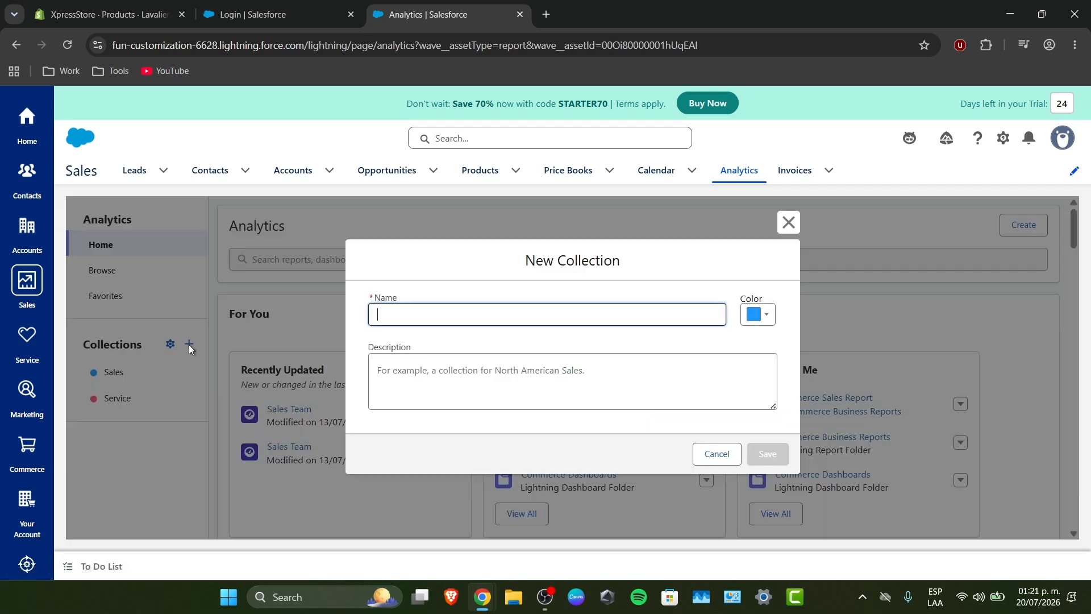
{"action": "left_click", "coordinate": [721, 452]}
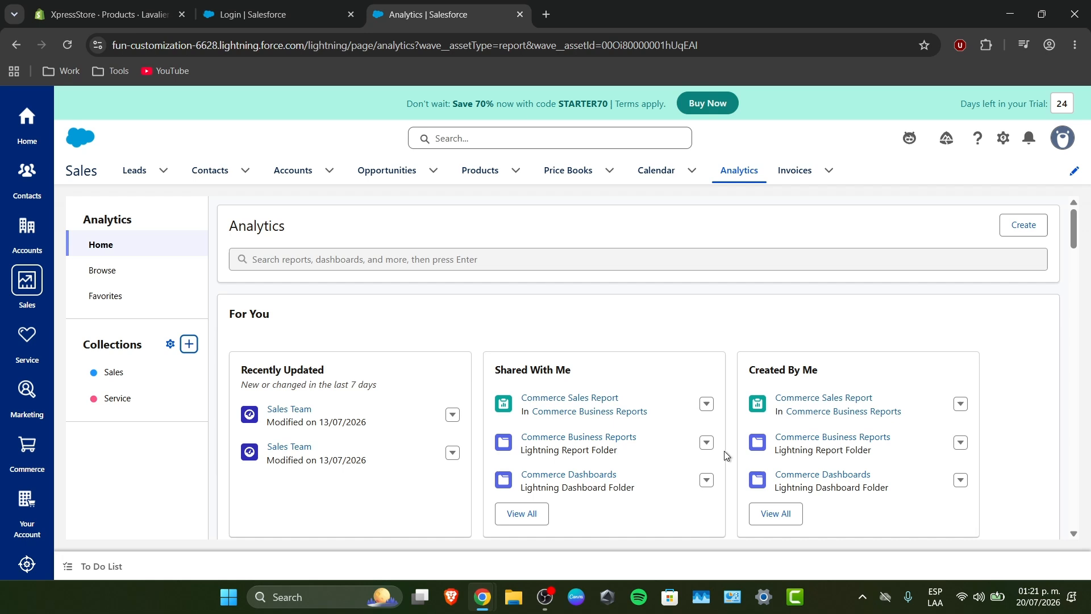
{"action": "left_click", "coordinate": [1046, 228]}
{"action": "left_click", "coordinate": [996, 245]}
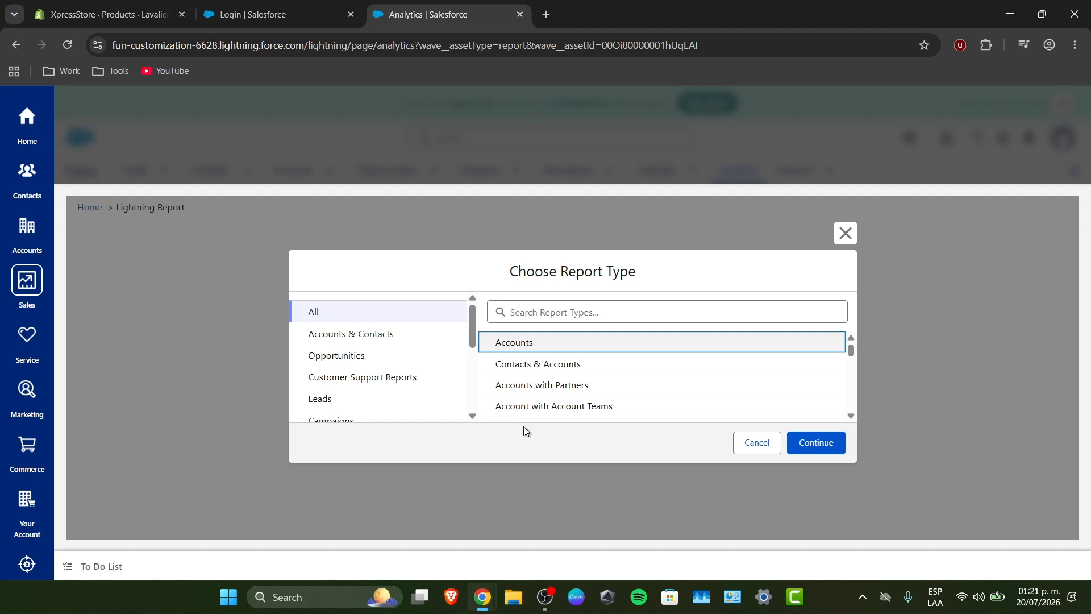
{"action": "left_click", "coordinate": [390, 362]}
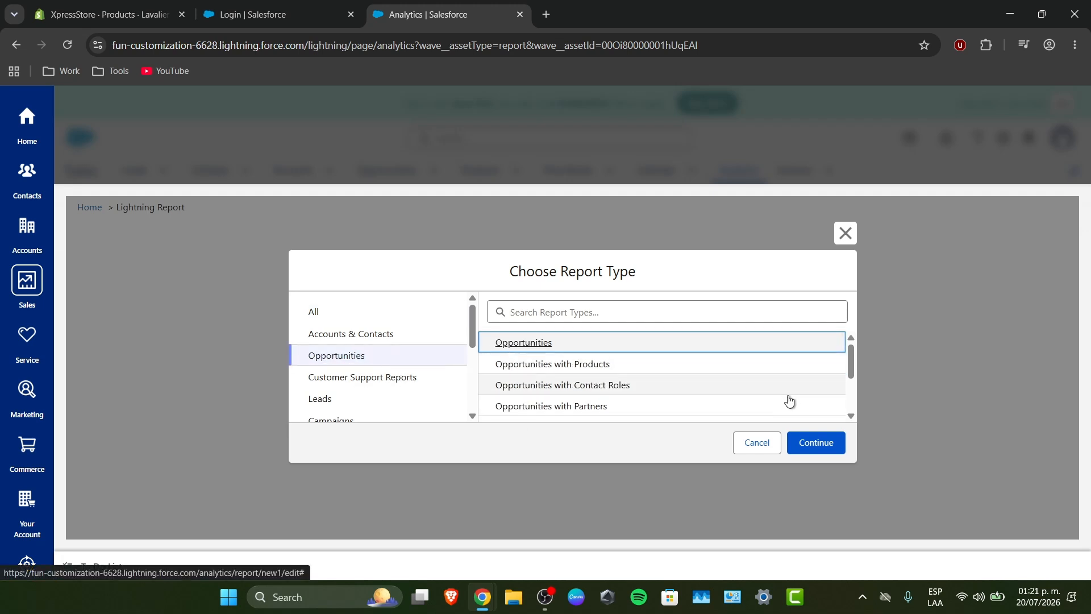
{"action": "left_click", "coordinate": [813, 442]}
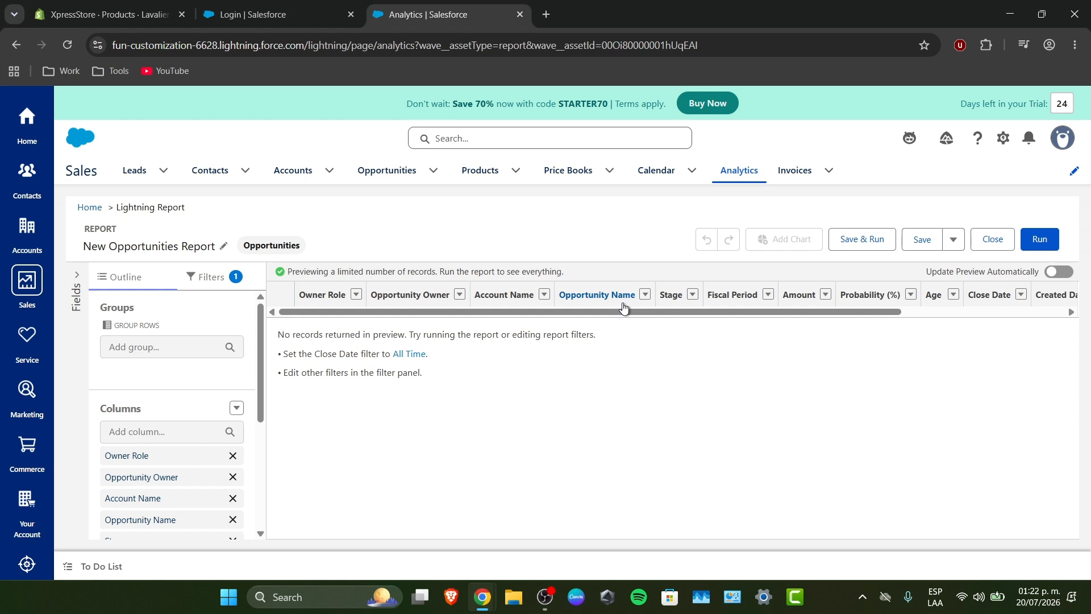
- Remove the Stage and Fiscal Period columns from the opportunities report and refresh the preview
{"action": "left_click", "coordinate": [195, 276]}
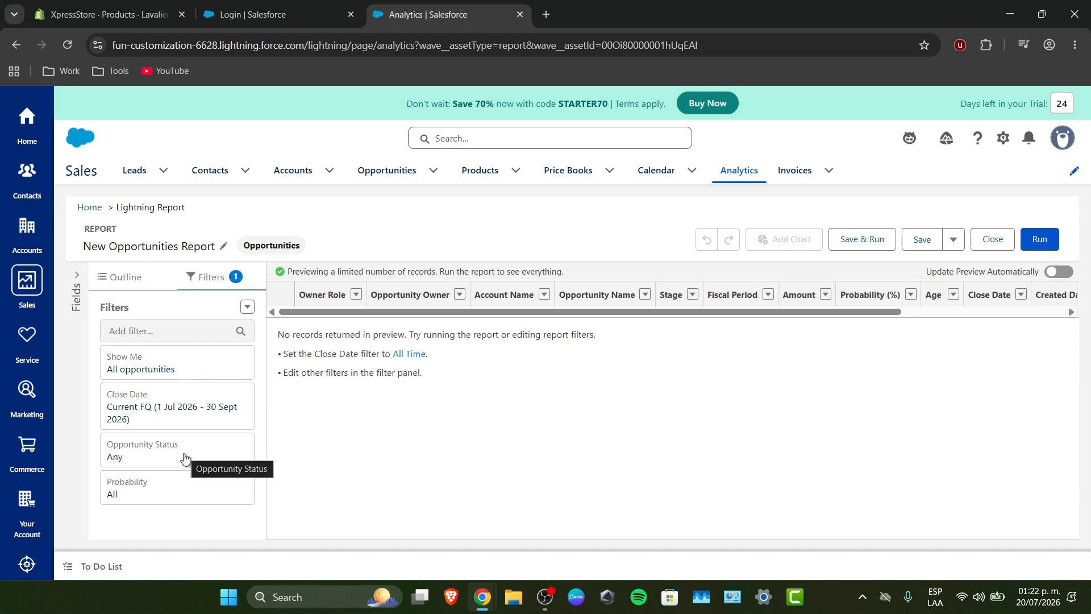
{"action": "left_click", "coordinate": [152, 287]}
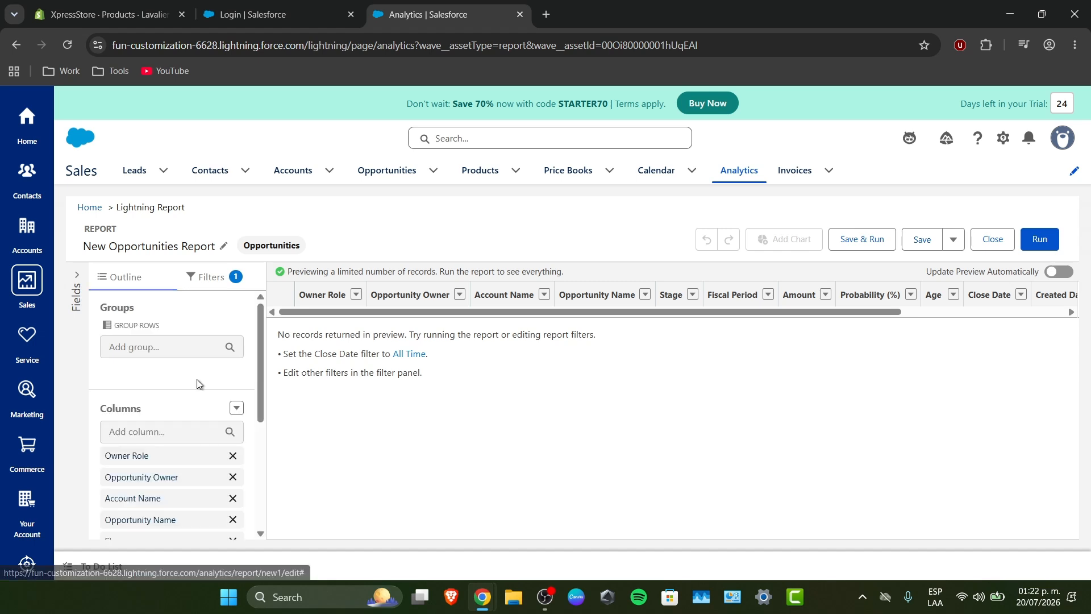
{"action": "scroll", "coordinate": [173, 384], "scroll_direction": "down", "scroll_amount": 1}
{"action": "scroll", "coordinate": [170, 390], "scroll_direction": "down", "scroll_amount": 1}
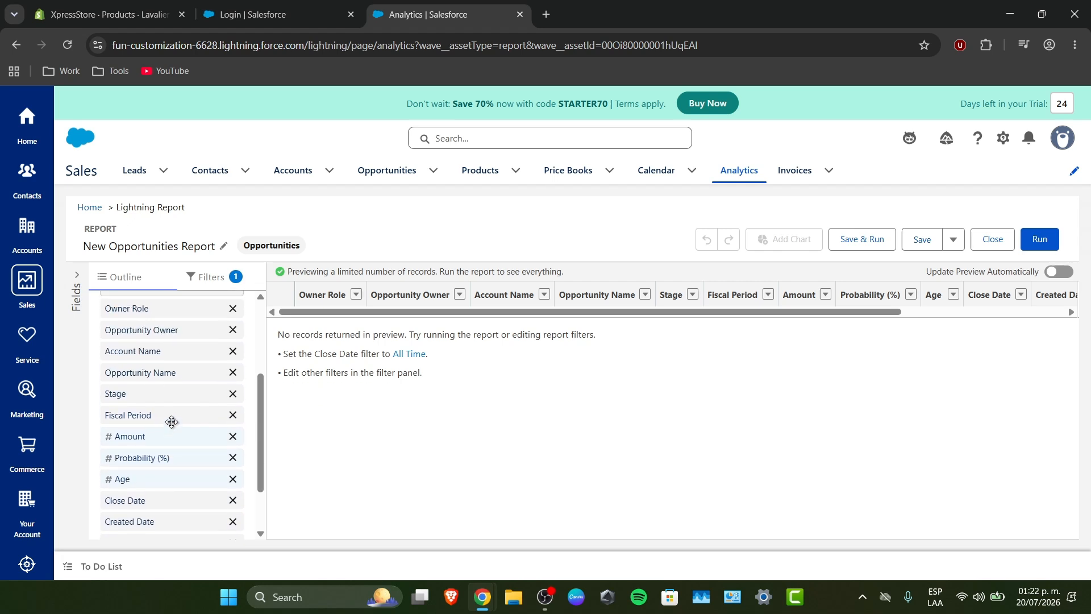
{"action": "left_click", "coordinate": [233, 394]}
{"action": "left_click", "coordinate": [233, 393]}
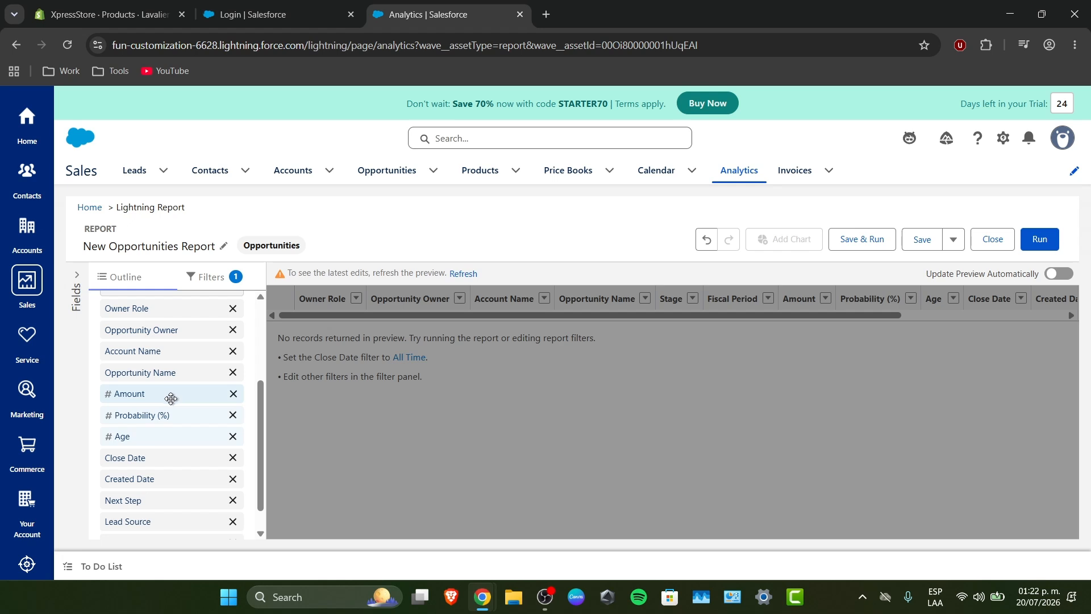
{"action": "scroll", "coordinate": [174, 370], "scroll_direction": "up", "scroll_amount": 2}
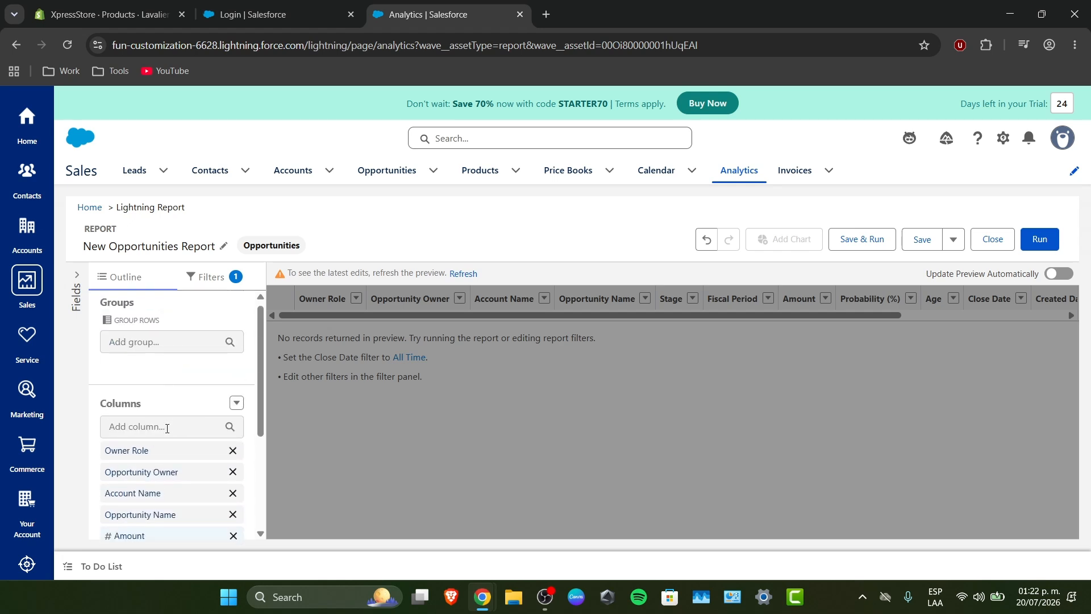
{"action": "scroll", "coordinate": [166, 427], "scroll_direction": "down", "scroll_amount": 1}
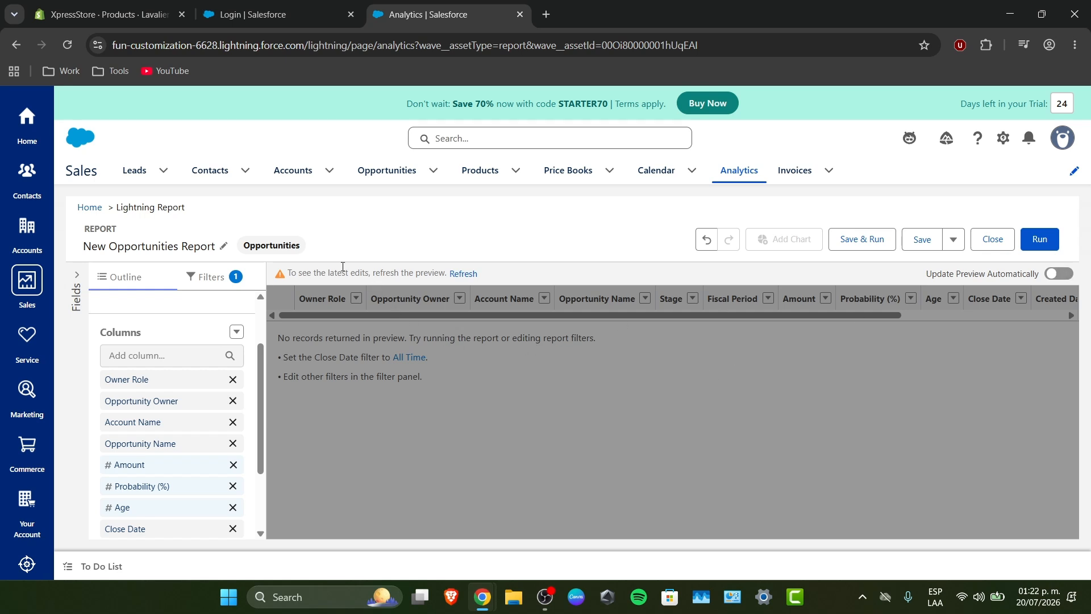
{"action": "left_click", "coordinate": [463, 274]}
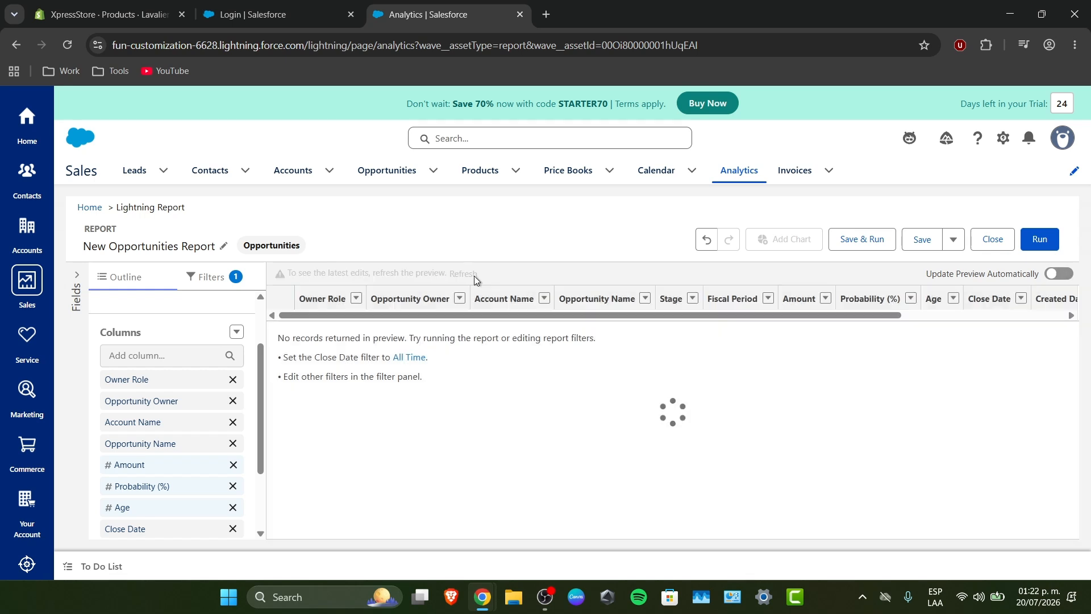
- Sort the report by Owner Role in ascending order and turn on automatic preview updates
{"action": "left_click", "coordinate": [337, 300]}
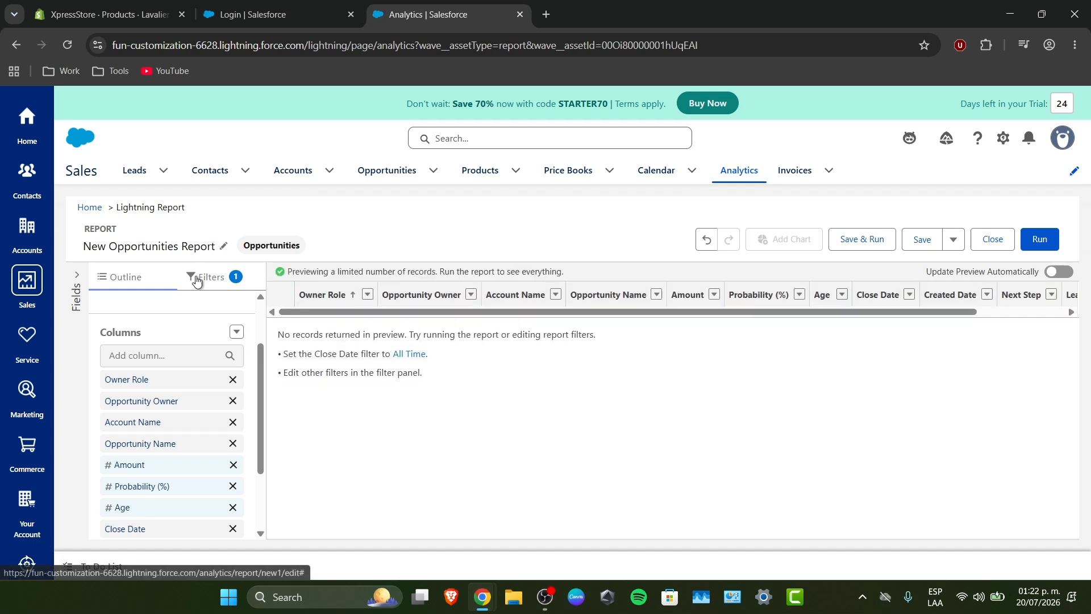
{"action": "left_click", "coordinate": [197, 281]}
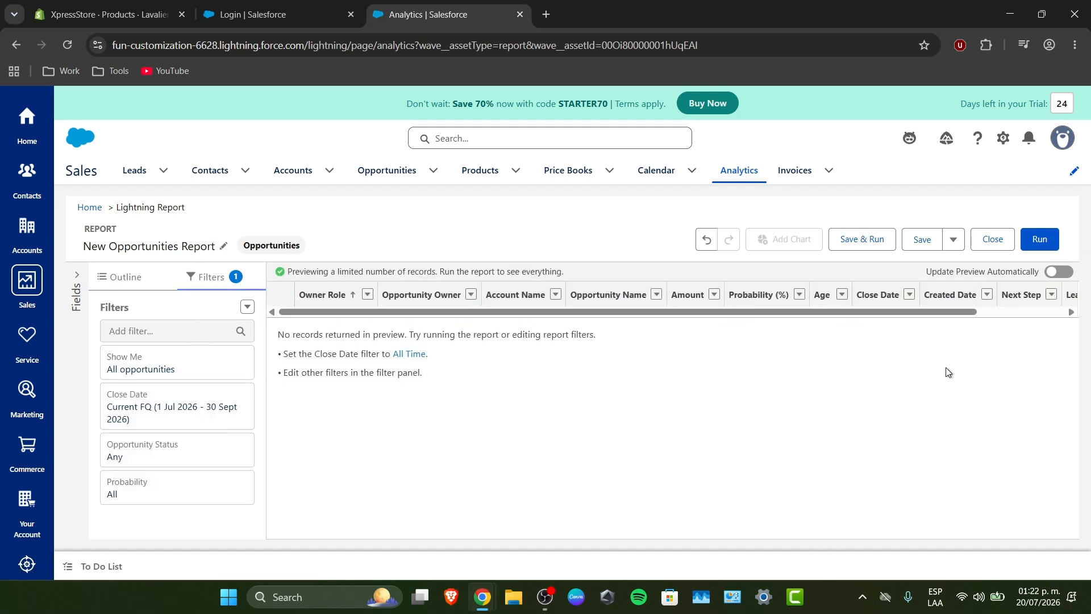
{"action": "left_click", "coordinate": [1059, 272]}
- Start a bucket column on the Created By field with the bucket name Sales
{"action": "left_click", "coordinate": [130, 278]}
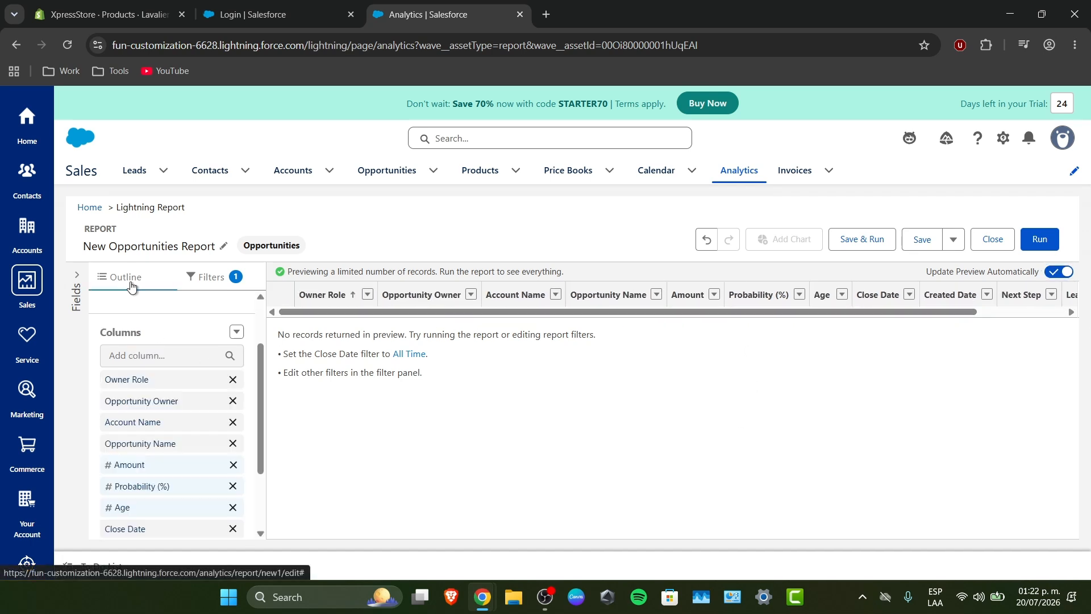
{"action": "scroll", "coordinate": [171, 395], "scroll_direction": "down", "scroll_amount": 5}
{"action": "scroll", "coordinate": [179, 484], "scroll_direction": "up", "scroll_amount": 6}
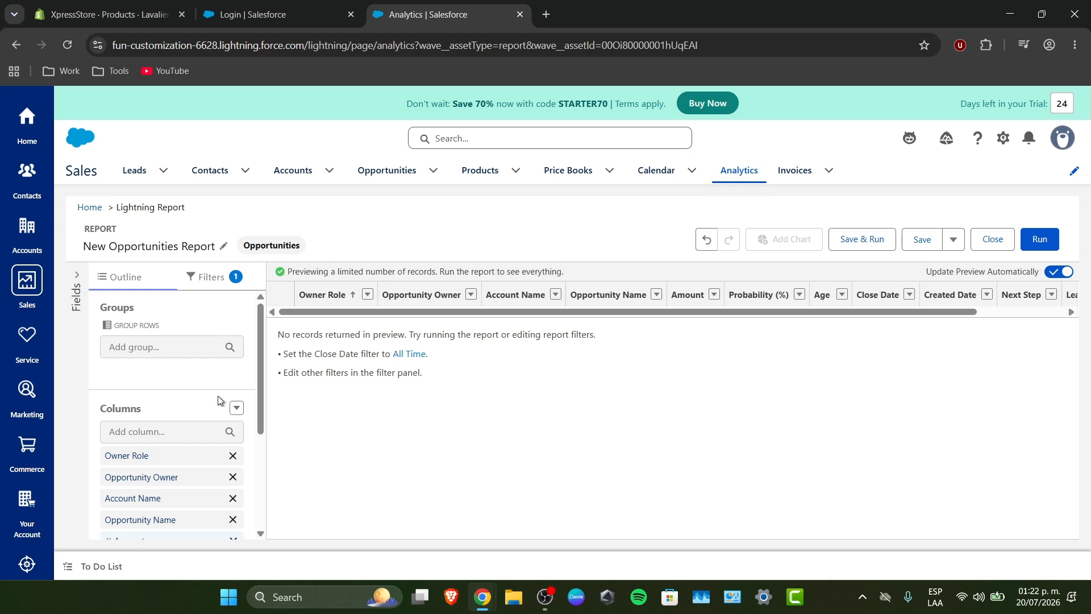
{"action": "left_click", "coordinate": [236, 407]}
{"action": "left_click", "coordinate": [222, 431]}
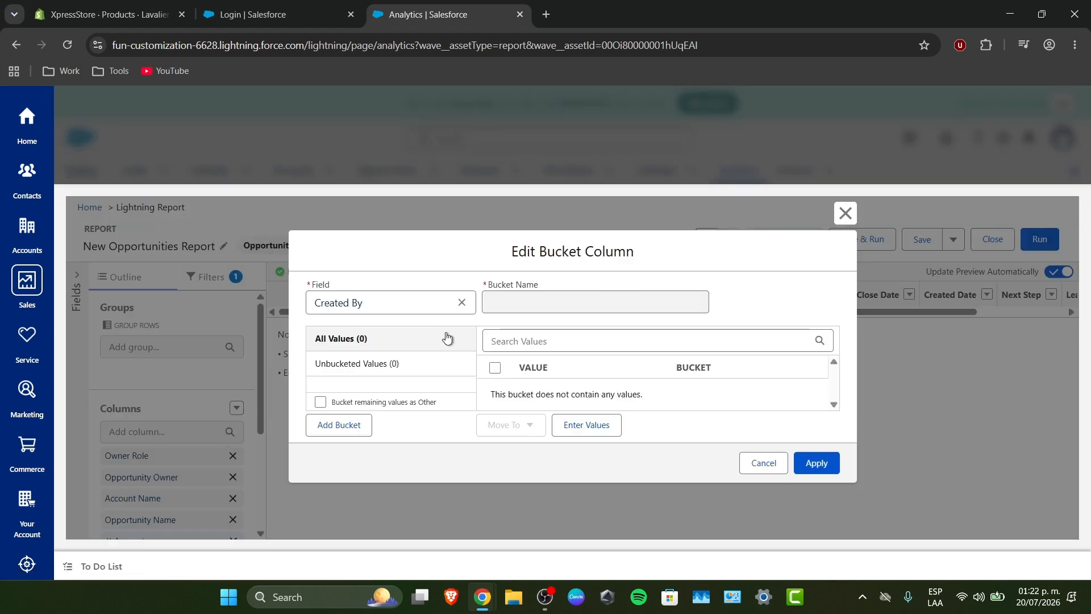
{"action": "left_click", "coordinate": [543, 310]}
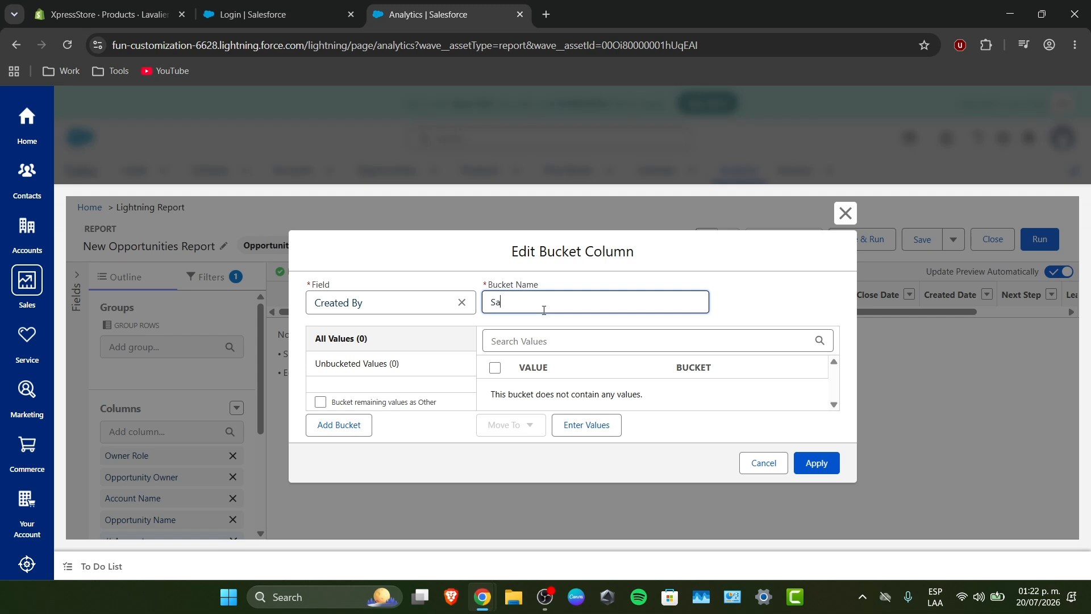
{"action": "left_click", "coordinate": [586, 426]}
{"action": "left_click", "coordinate": [550, 345]}
{"action": "scroll", "coordinate": [614, 344], "scroll_direction": "down", "scroll_amount": 1}
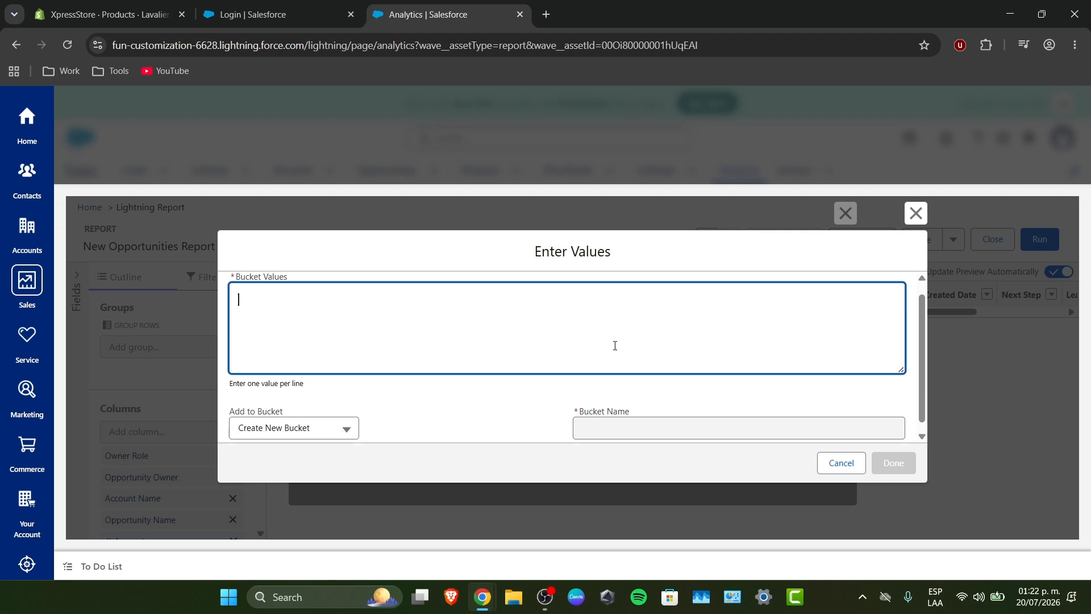
{"action": "left_click", "coordinate": [329, 418]}
{"action": "left_click", "coordinate": [549, 432]}
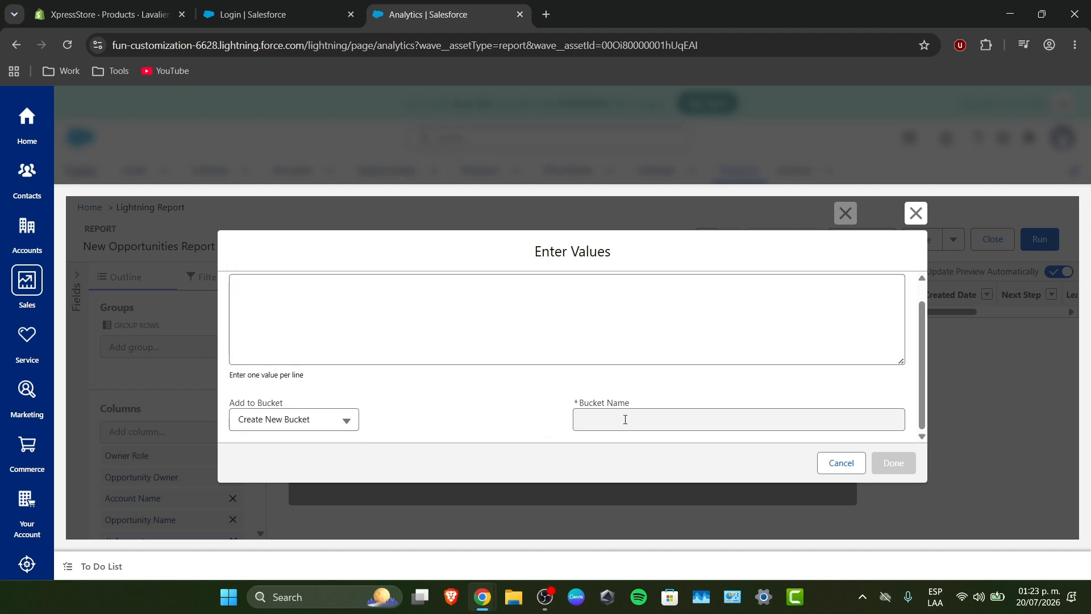
{"action": "left_click", "coordinate": [844, 463]}
- Apply the Sales bucket column and check the columns and filter suggestions in the report preview
{"action": "left_click", "coordinate": [818, 460]}
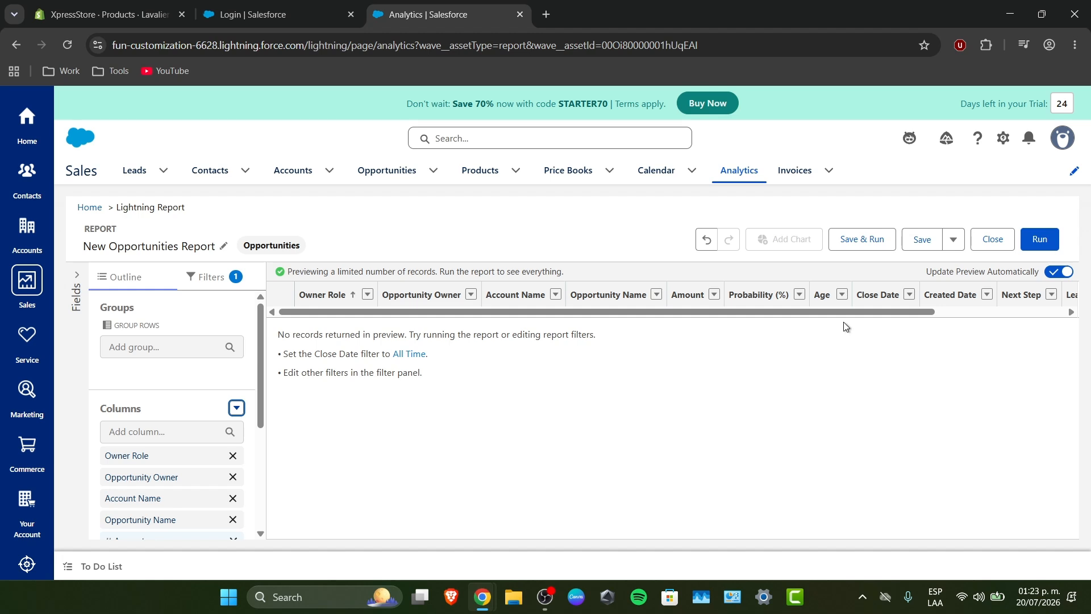
{"action": "scroll", "coordinate": [843, 324], "scroll_direction": "right", "scroll_amount": 3}
{"action": "left_click_drag", "start_coordinate": [1055, 310], "coordinate": [576, 317]}
{"action": "left_click_drag", "start_coordinate": [369, 312], "coordinate": [593, 309]}
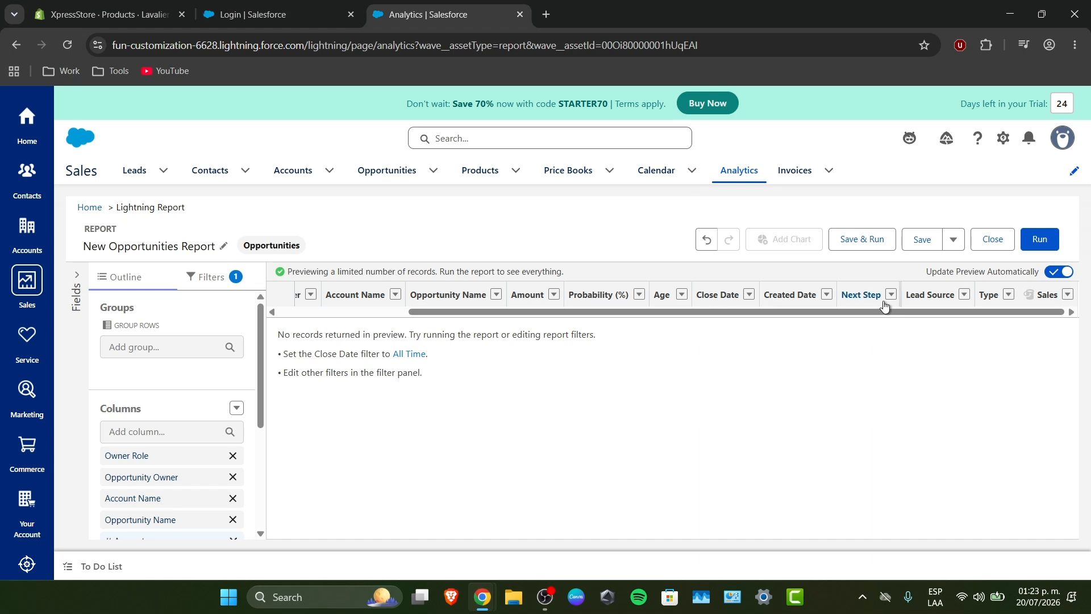
{"action": "left_click_drag", "start_coordinate": [297, 335], "coordinate": [593, 345]}
{"action": "left_click", "coordinate": [531, 347]}
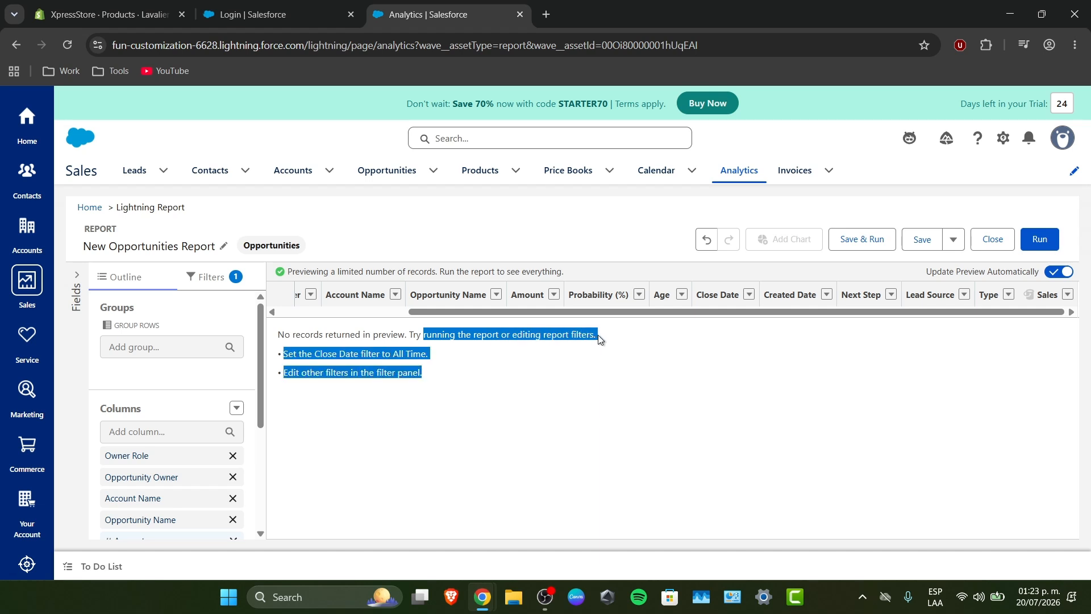
{"action": "left_click", "coordinate": [581, 413]}
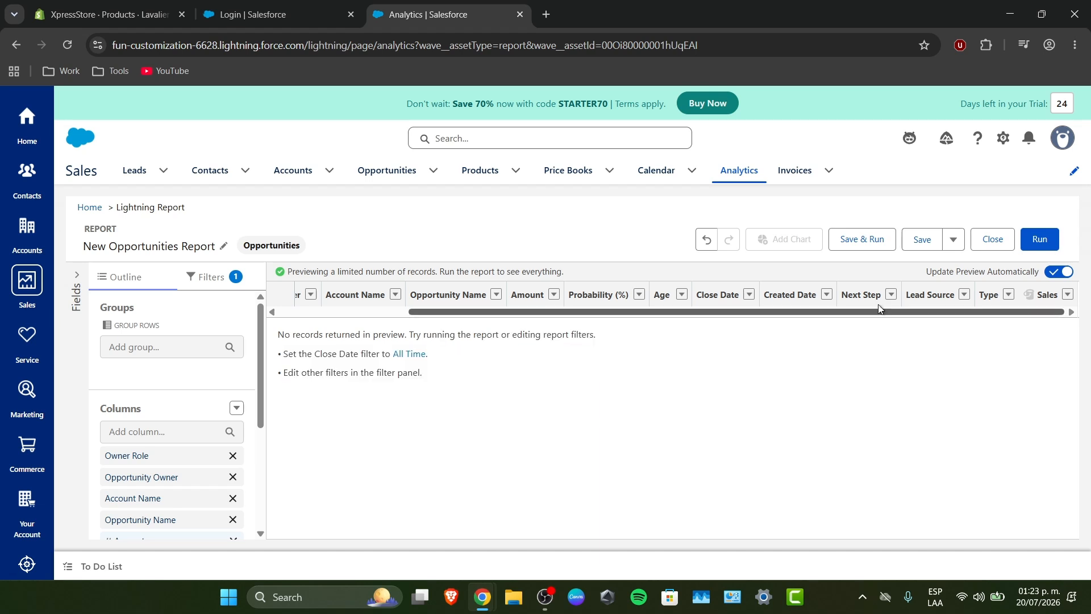
- Run the new opportunities report and enable field editing on its results
{"action": "left_click", "coordinate": [1038, 250]}
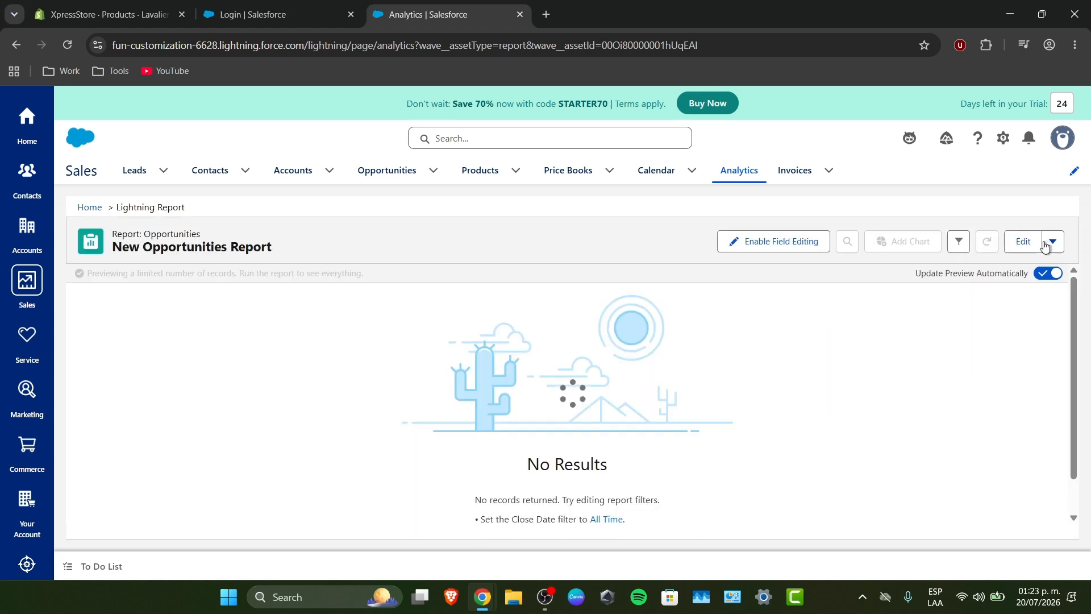
{"action": "scroll", "coordinate": [671, 387], "scroll_direction": "down", "scroll_amount": 1}
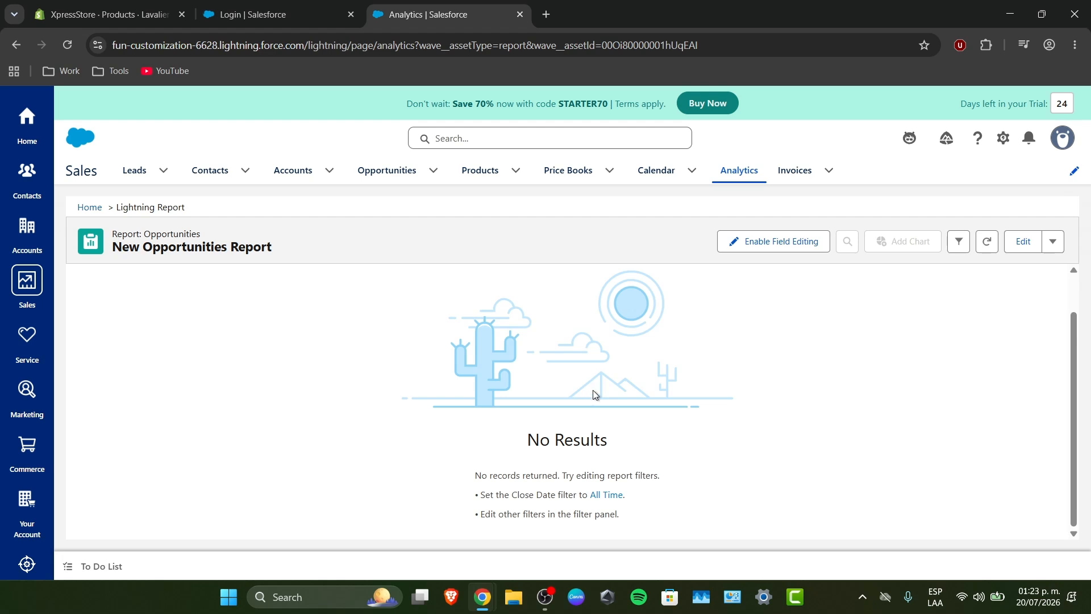
{"action": "left_click", "coordinate": [807, 237]}
{"action": "scroll", "coordinate": [473, 418], "scroll_direction": "up", "scroll_amount": 1}
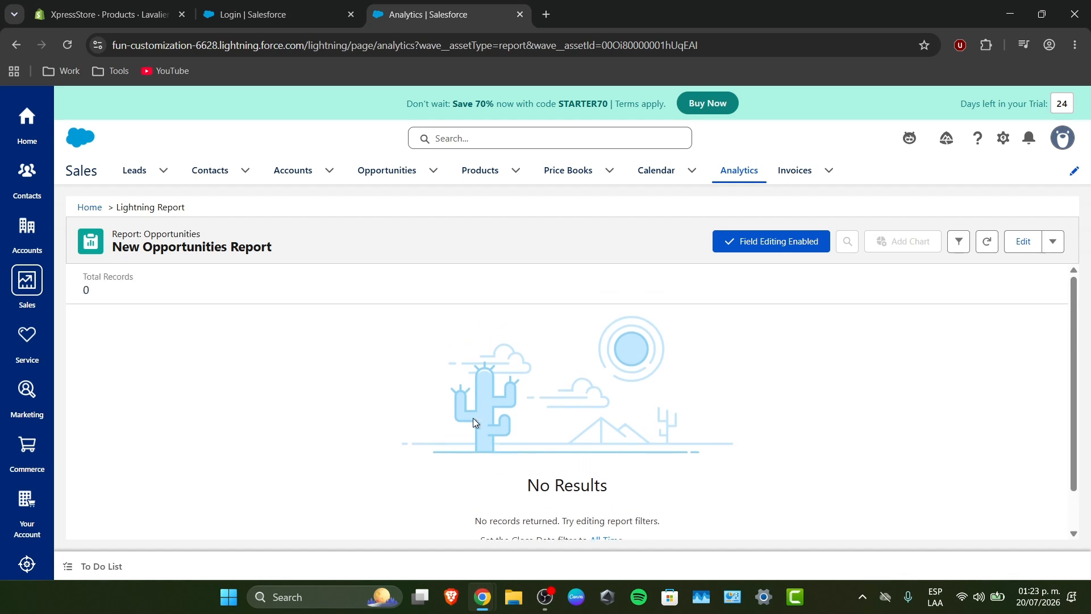
- Try to save the new opportunities report to the Private Reports folder with the unique name GMS9O
{"action": "left_click", "coordinate": [1052, 241]}
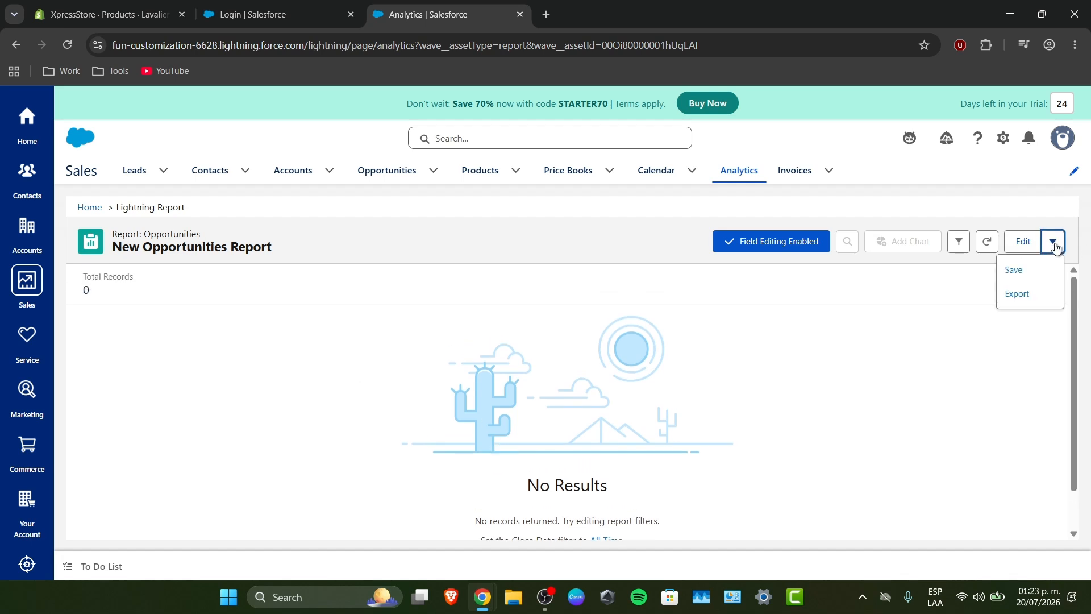
{"action": "left_click", "coordinate": [1026, 272]}
{"action": "scroll", "coordinate": [460, 339], "scroll_direction": "down", "scroll_amount": 3}
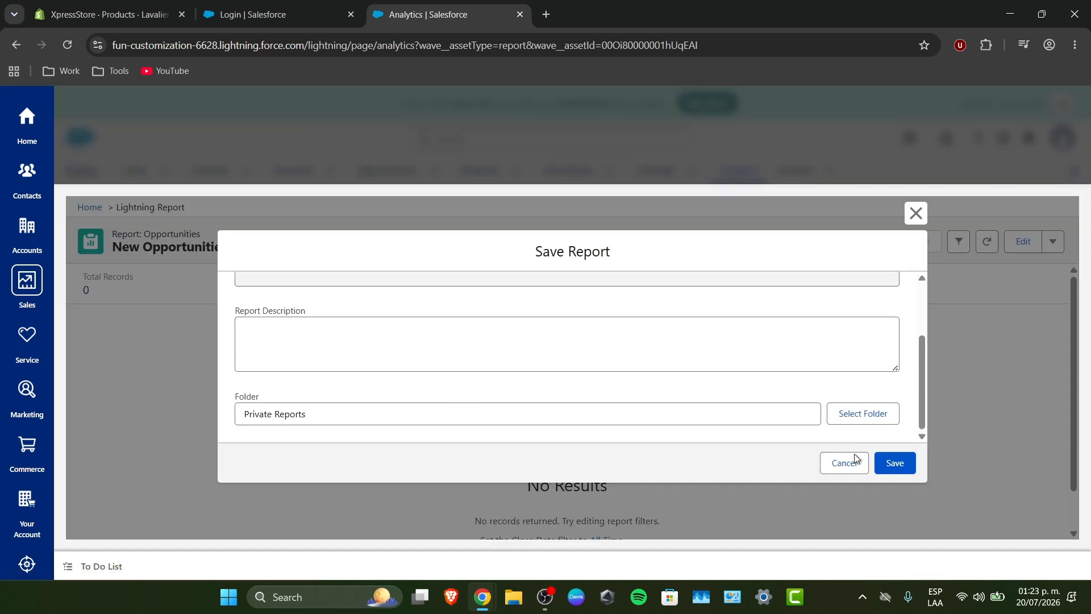
{"action": "left_click", "coordinate": [901, 464]}
{"action": "left_click", "coordinate": [414, 368]}
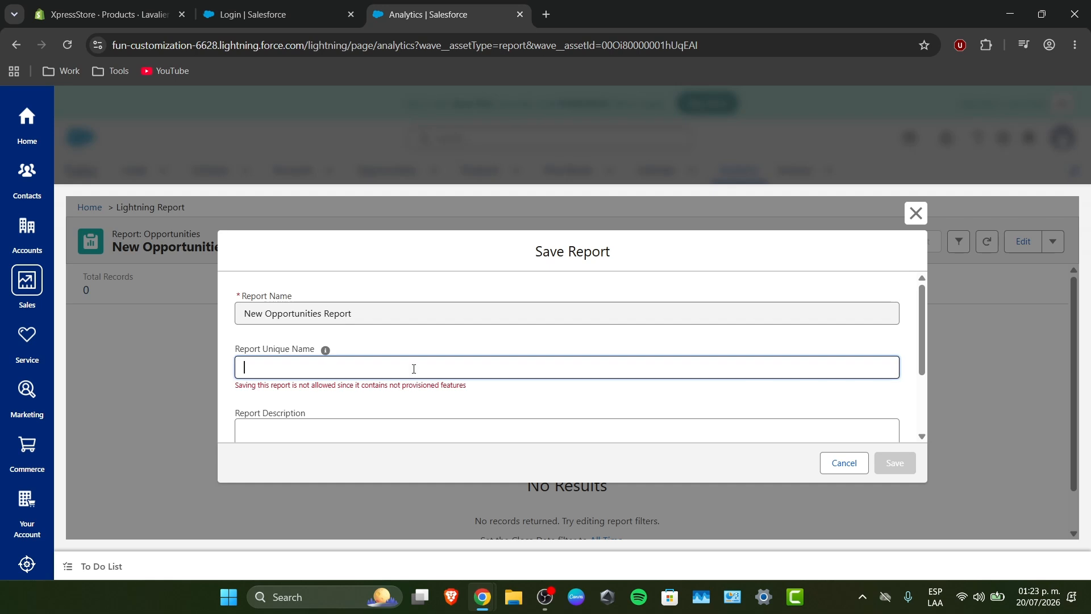
{"action": "type", "text": "GMS9O"}
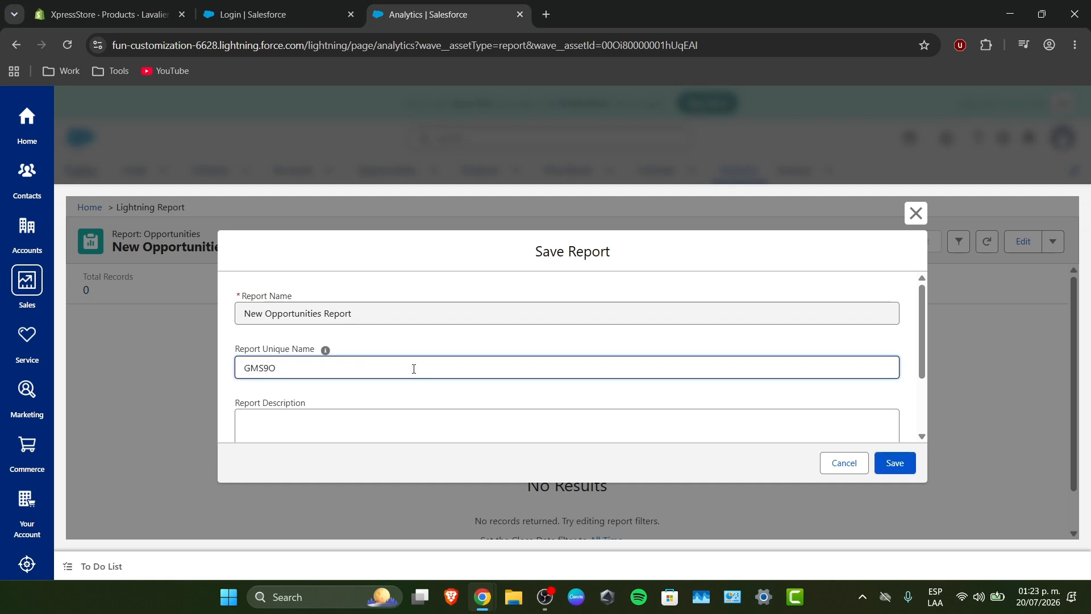
{"action": "scroll", "coordinate": [414, 368], "scroll_direction": "down", "scroll_amount": 2}
{"action": "left_click", "coordinate": [896, 463]}
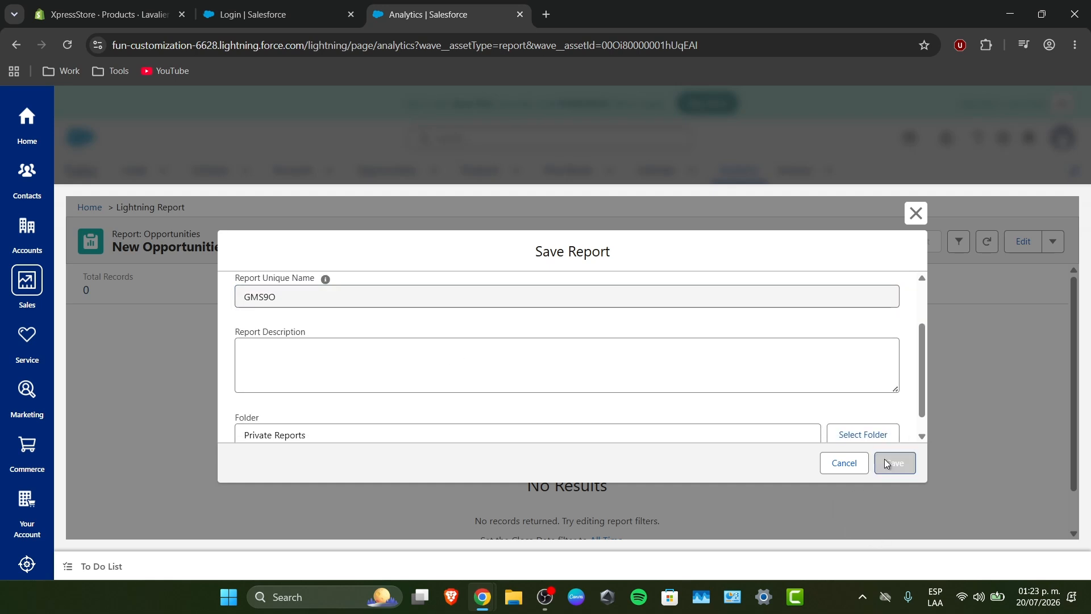
- Browse the analytics assets, view the Closed Cases report and return to the asset list
{"action": "scroll", "coordinate": [514, 398], "scroll_direction": "down", "scroll_amount": 1}
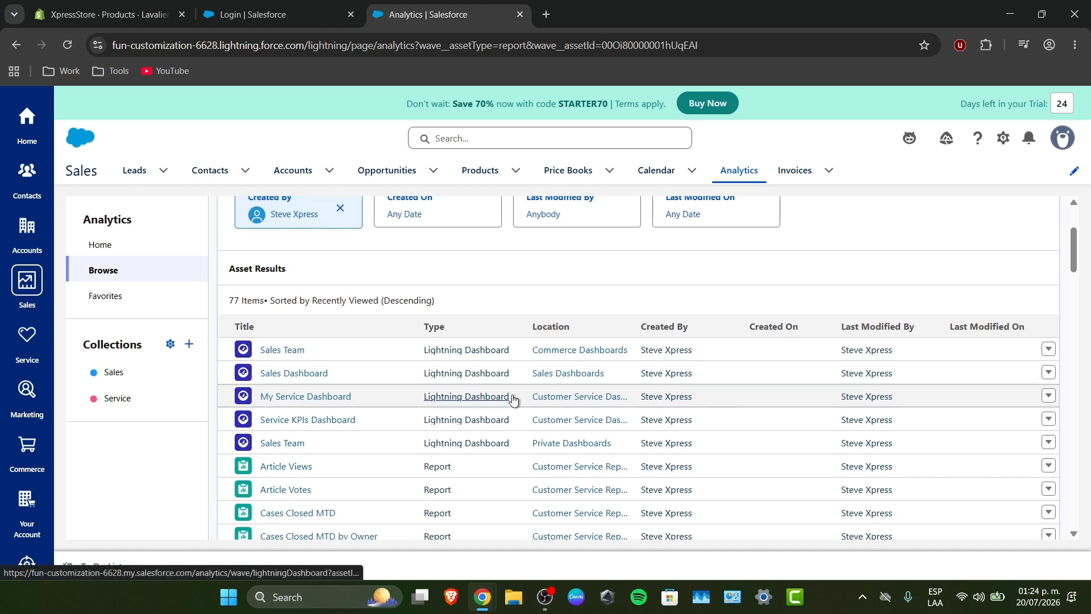
{"action": "scroll", "coordinate": [513, 402], "scroll_direction": "down", "scroll_amount": 4}
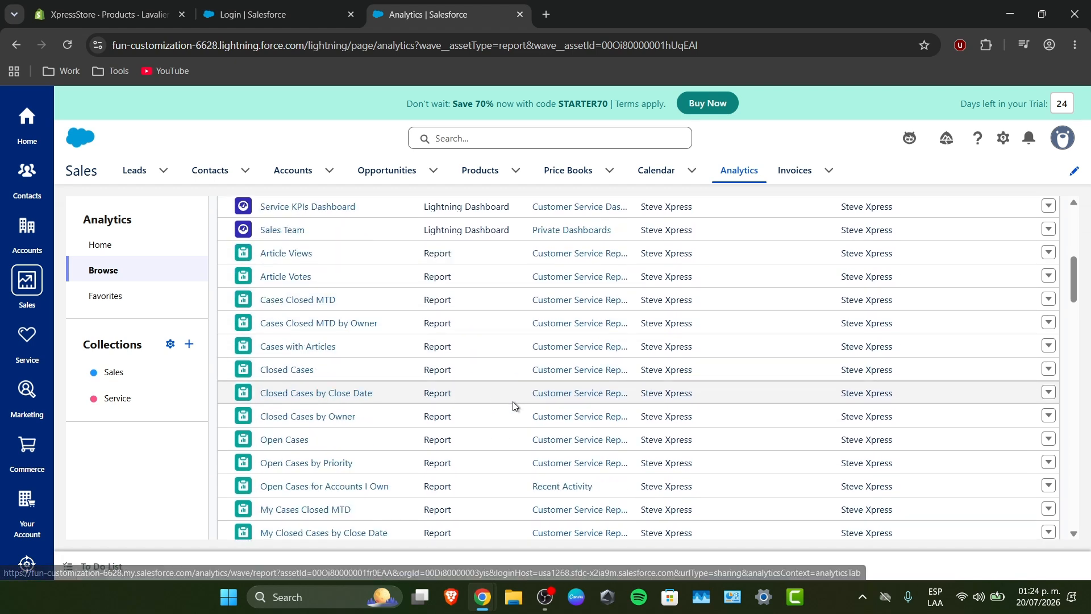
{"action": "left_click", "coordinate": [436, 371]}
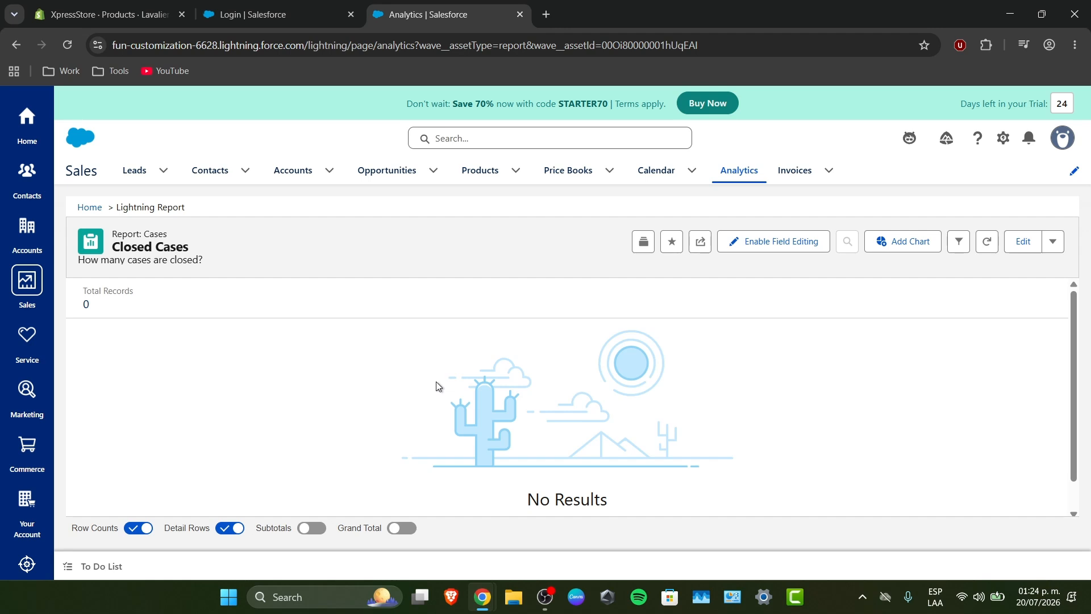
{"action": "left_click", "coordinate": [18, 45]}
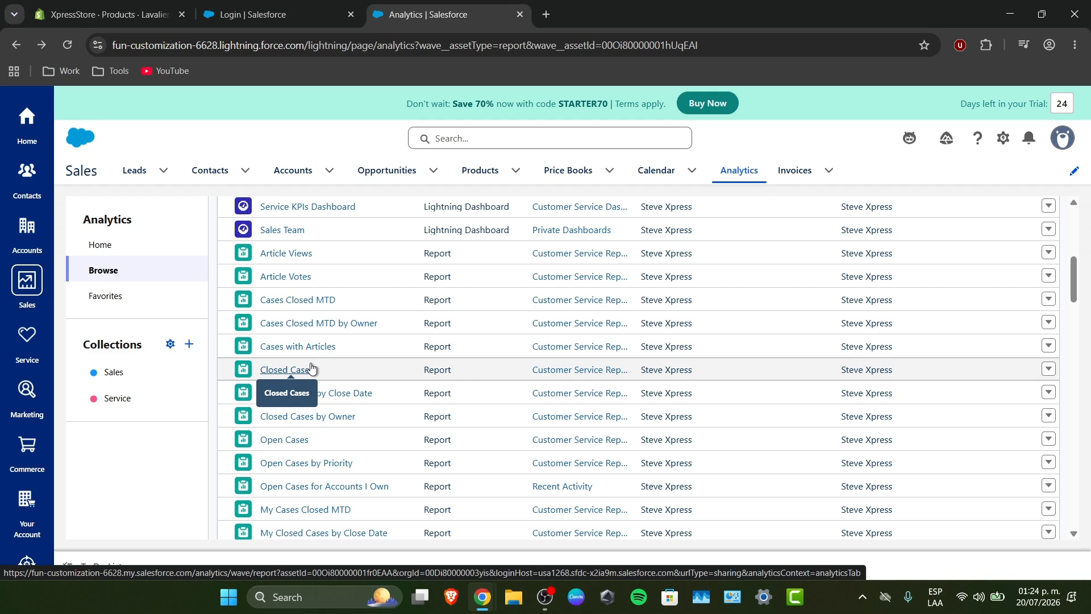
- Filter the analytics assets to show only reports and look through the list
{"action": "scroll", "coordinate": [814, 409], "scroll_direction": "down", "scroll_amount": 5}
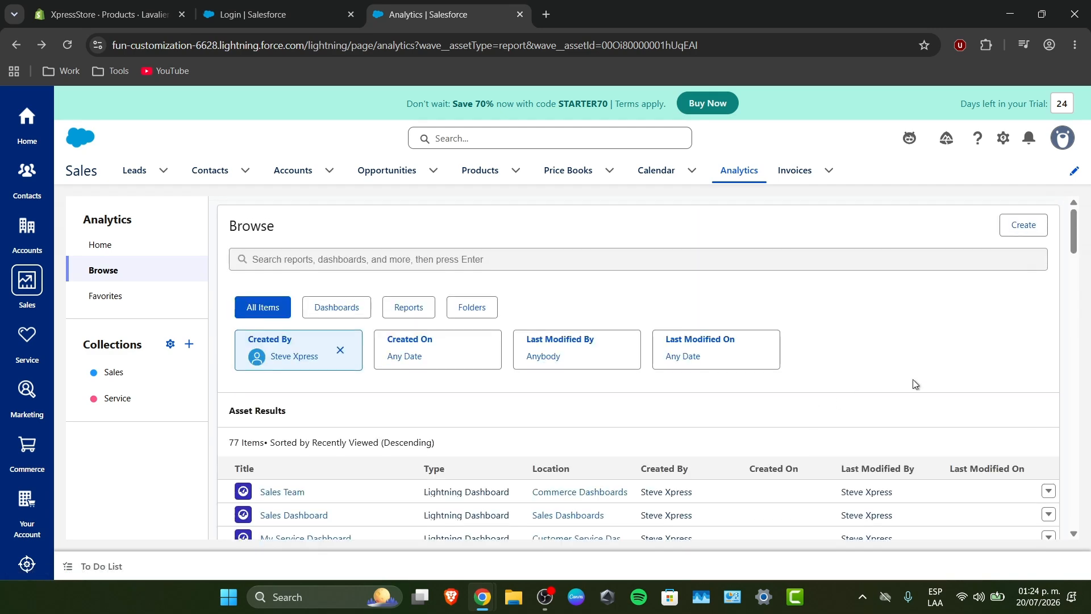
{"action": "left_click", "coordinate": [409, 306]}
{"action": "scroll", "coordinate": [575, 432], "scroll_direction": "down", "scroll_amount": 10}
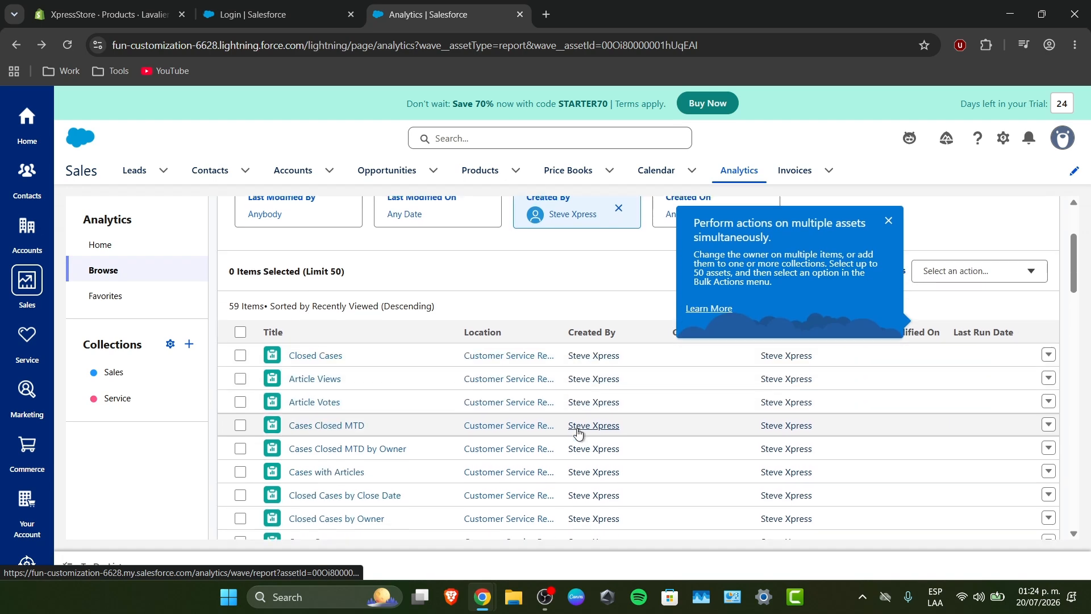
{"action": "scroll", "coordinate": [568, 450], "scroll_direction": "down", "scroll_amount": 5}
- Open the My Newly Assigned Leads report and toggle its chart display
{"action": "left_click", "coordinate": [356, 438]}
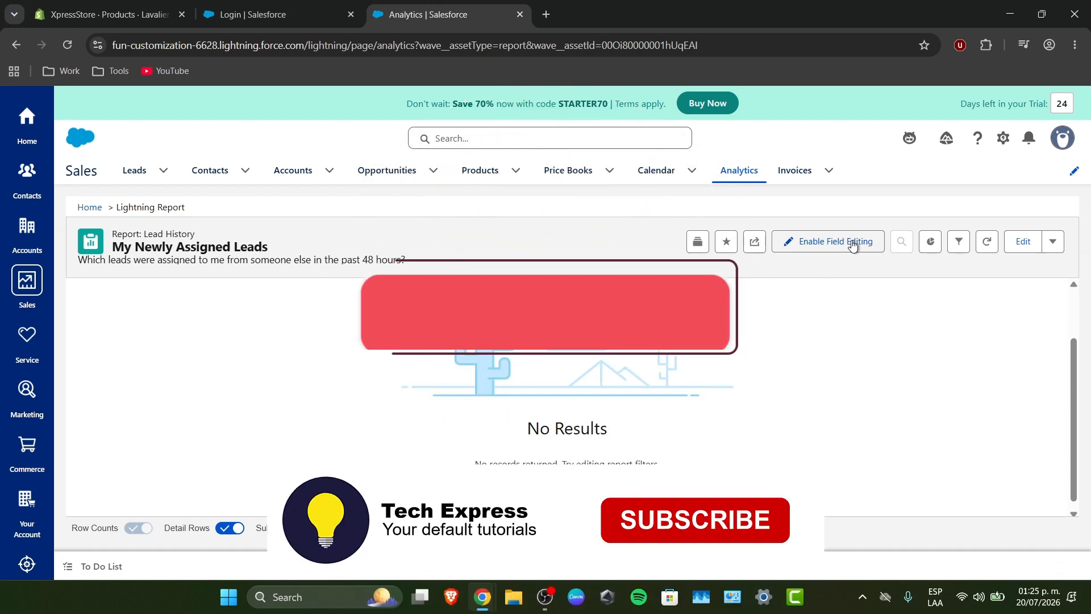
{"action": "left_click", "coordinate": [929, 244]}
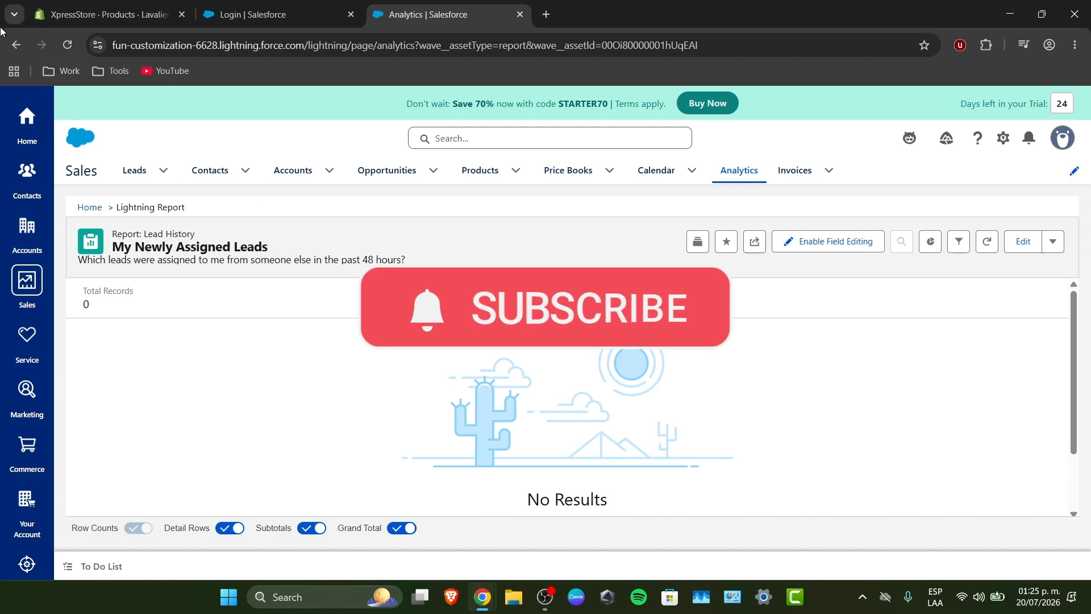
{"action": "left_click", "coordinate": [15, 45]}
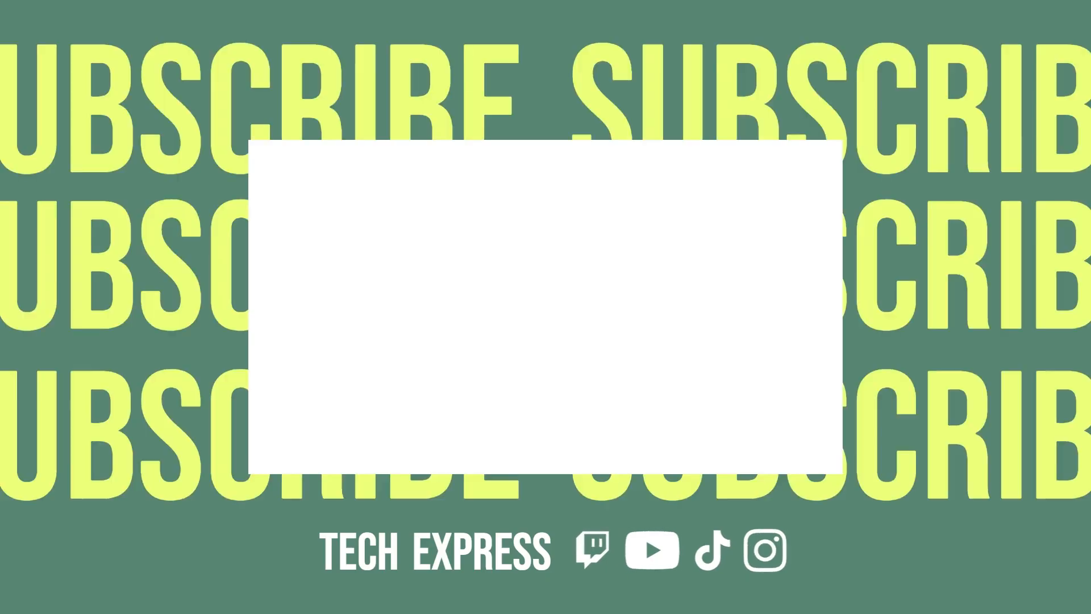